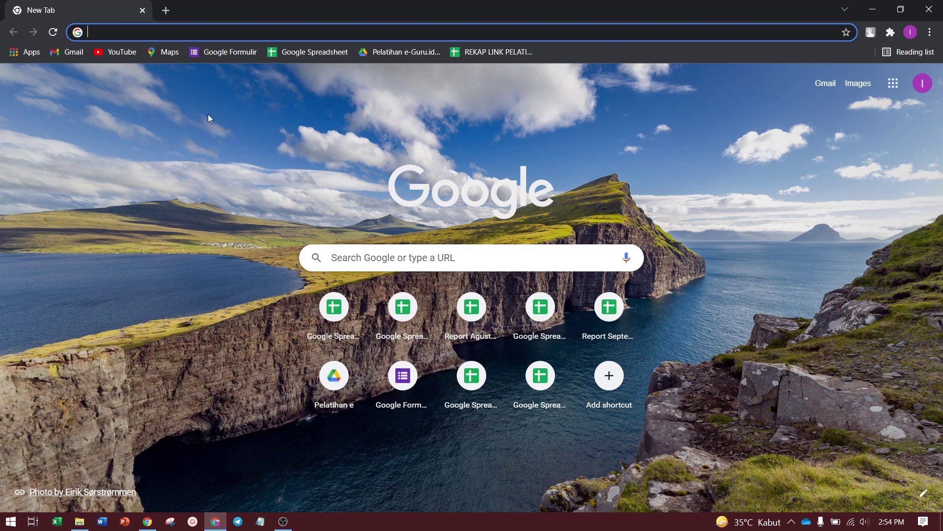
Create a blank form in Google Forms and set its first question to "pertanyaan 1"
left_click(214, 57)
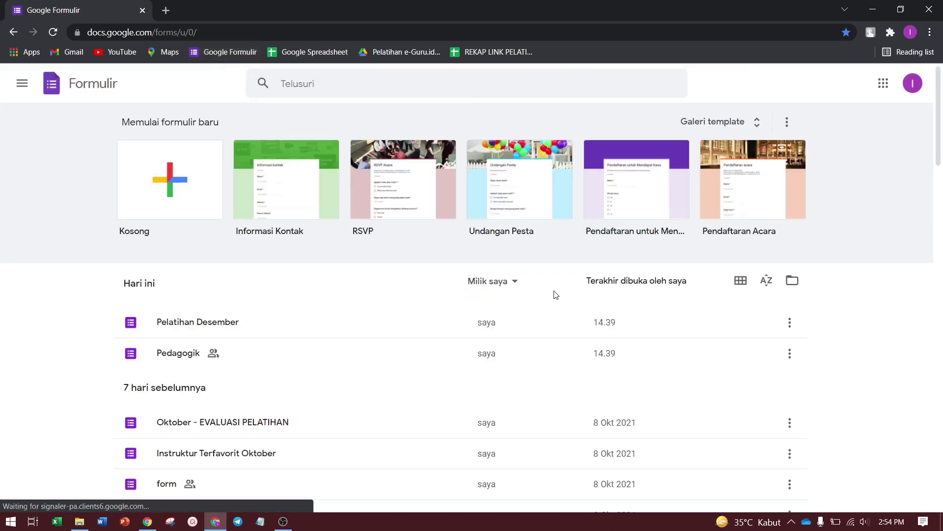
left_click(141, 178)
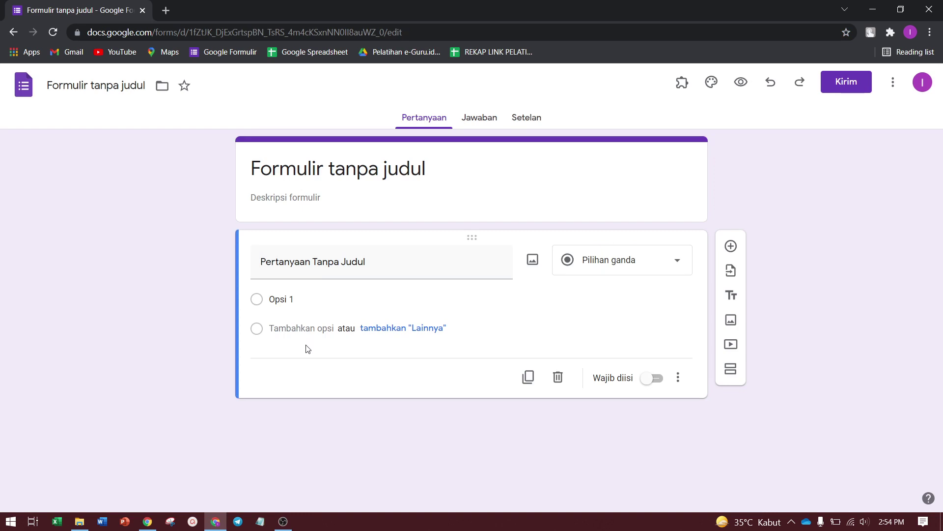
left_click(301, 263)
type("pe")
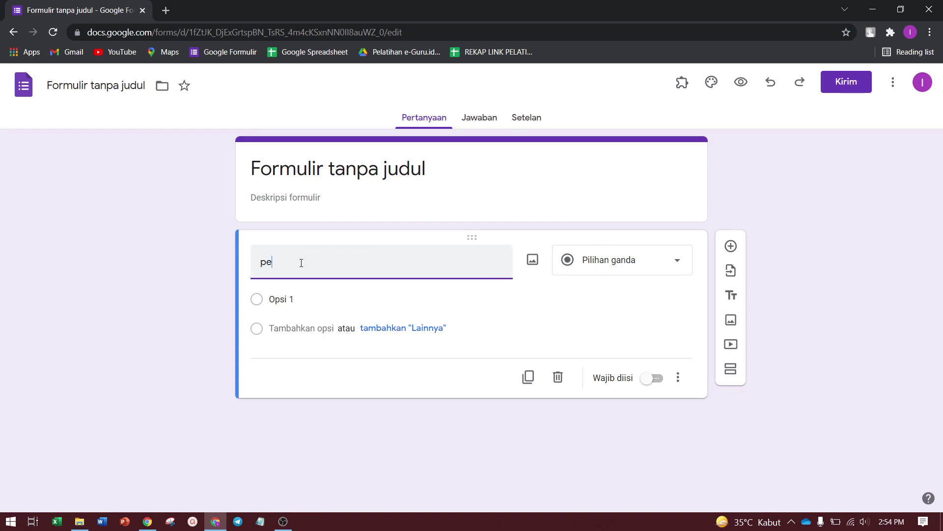
type("rtanyaan 1")
Fill in the multiple-choice answers of the question as "jawaban 1", "jawaban 2" and "dst"
left_click(299, 299)
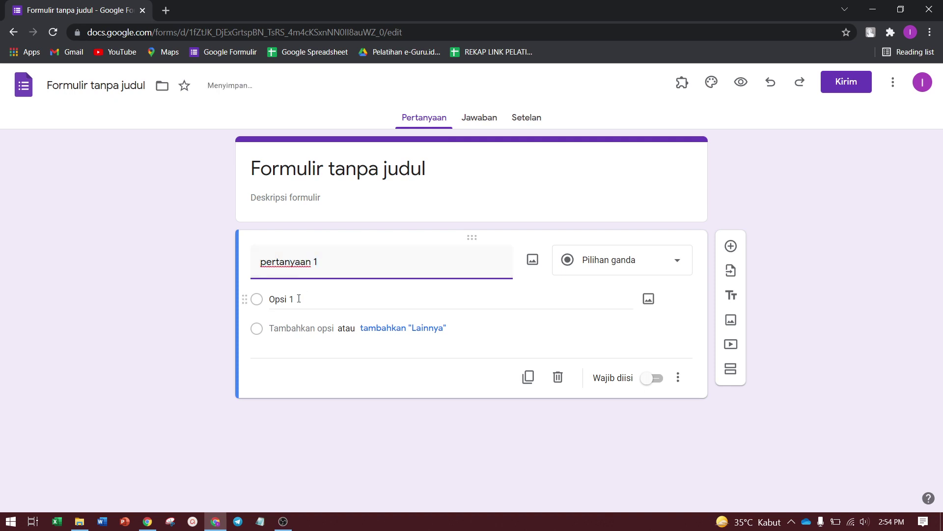
left_click(289, 300)
type("jawa")
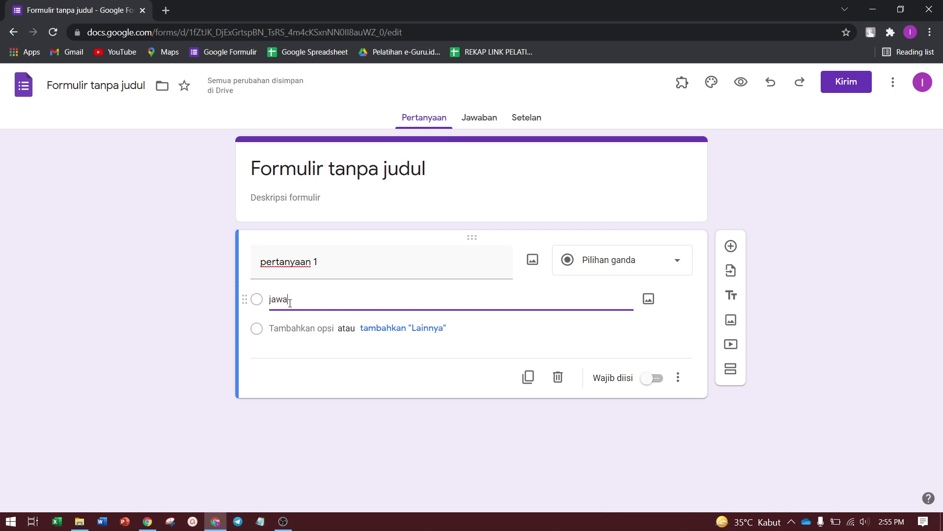
type("ban ")
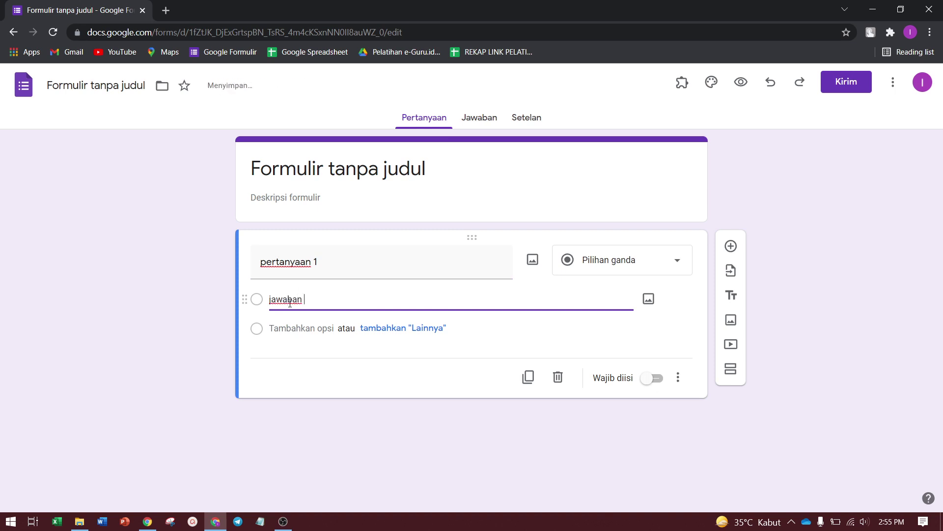
type("1")
left_click(286, 327)
type("j")
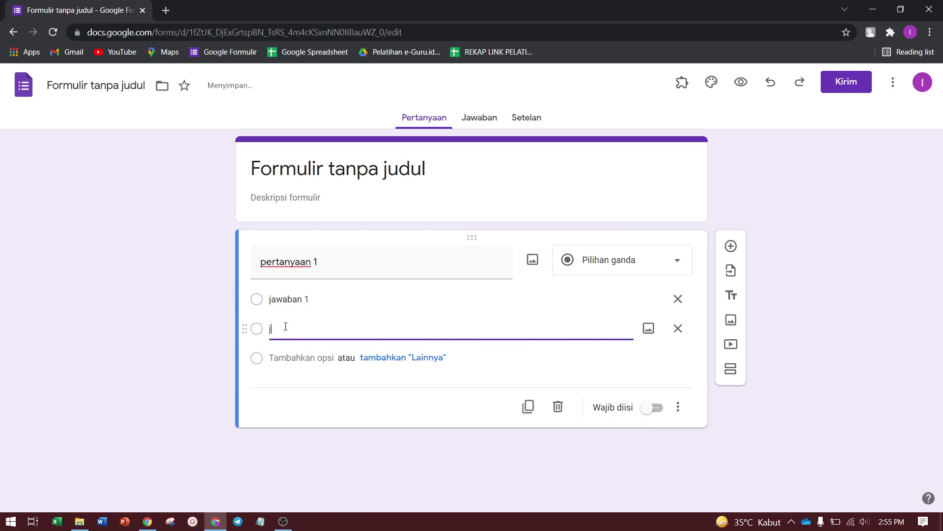
type("awaban 2")
left_click(289, 355)
type("ds")
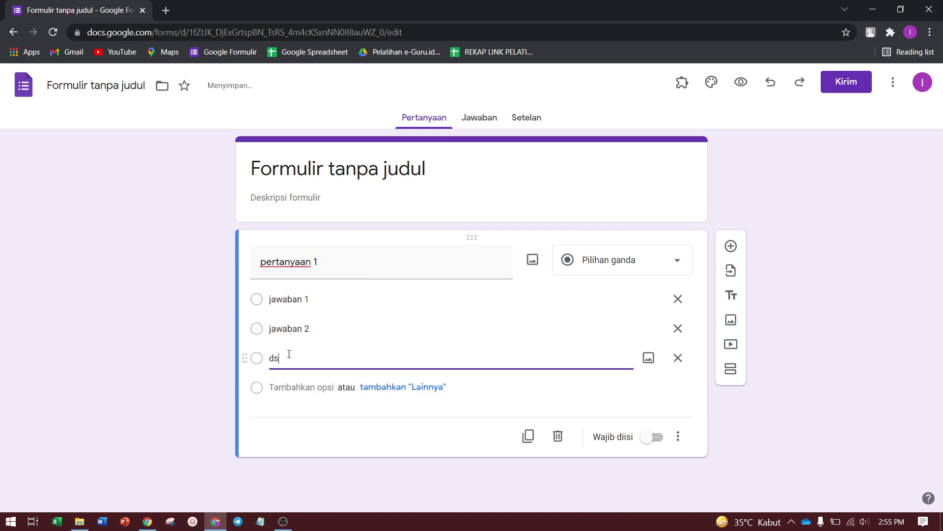
type("t")
Title the form "contoh ujian" and open its preview
left_click(348, 173)
type("Contoh ")
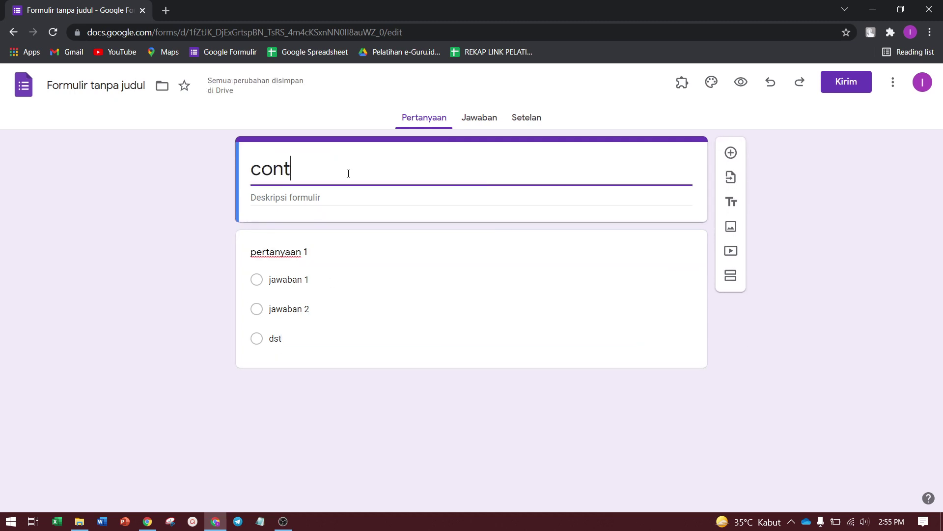
type("ujian")
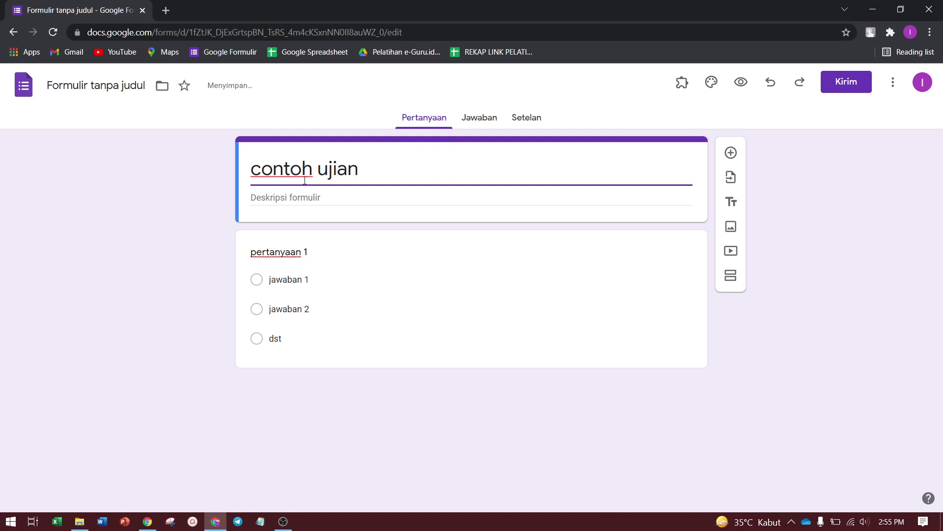
left_click(175, 228)
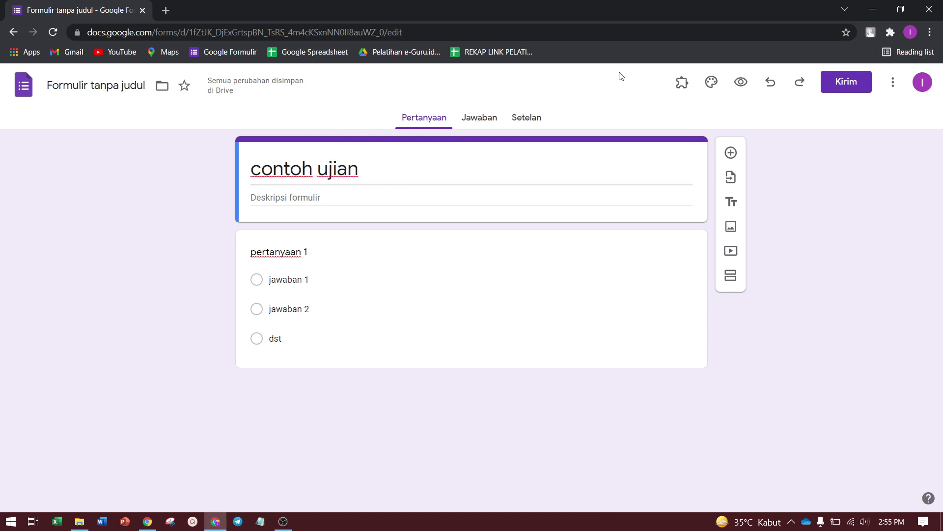
left_click(740, 84)
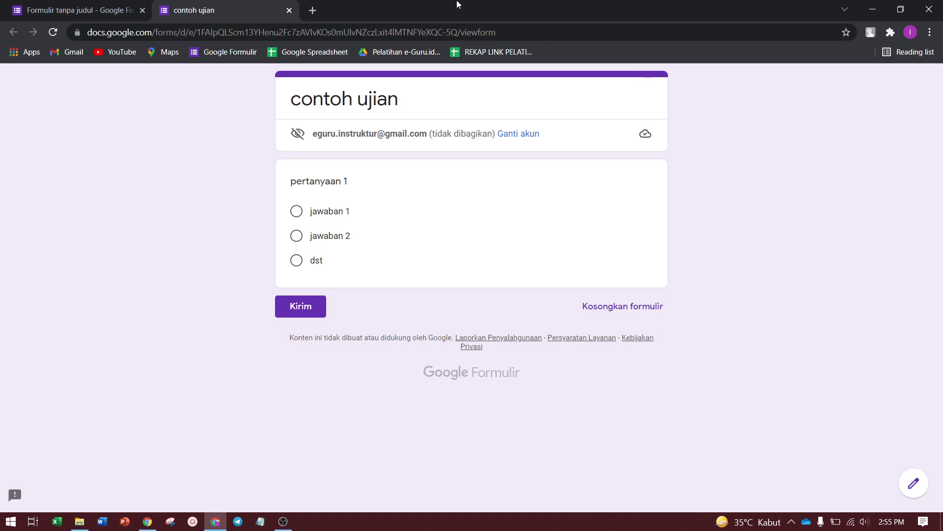
Switch to Google Sheets and create a new blank spreadsheet
left_click(320, 58)
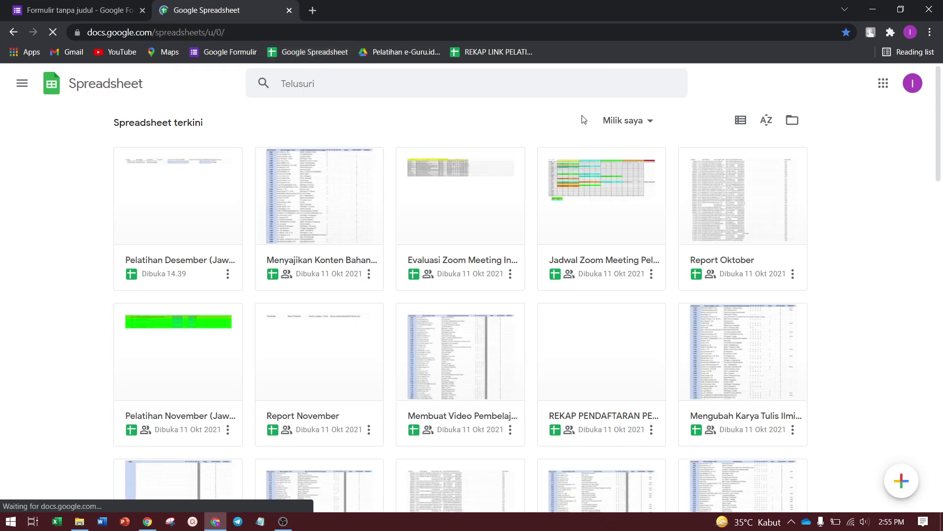
left_click(901, 475)
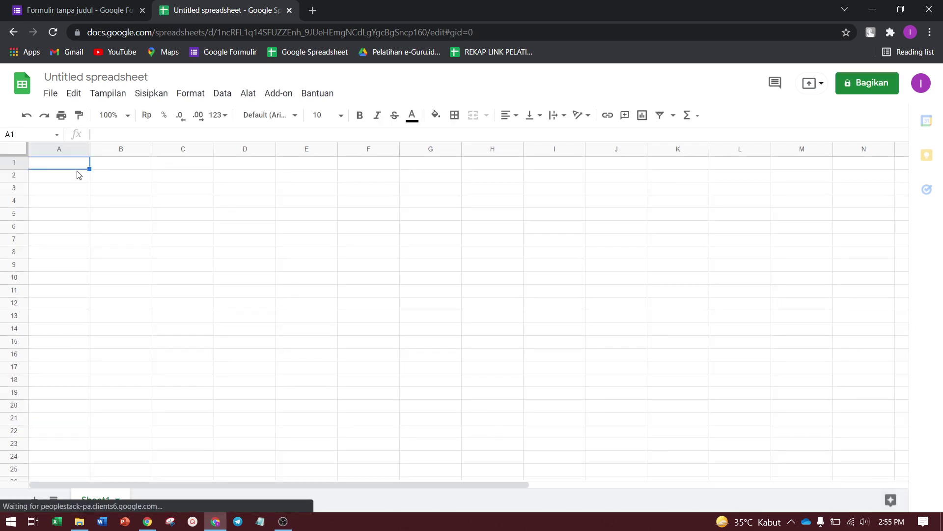
key("Down")
key("Right")
key("Up")
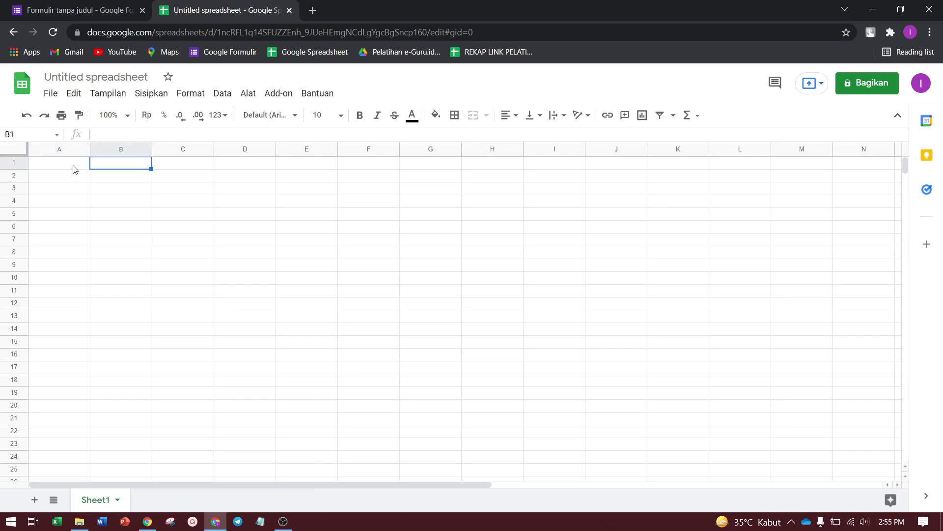
key("Right")
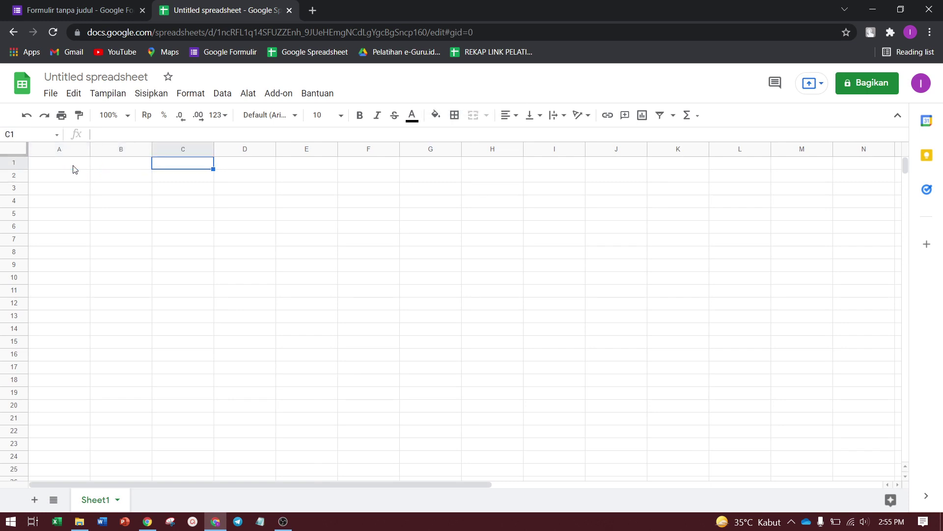
key("Left")
key("Left")
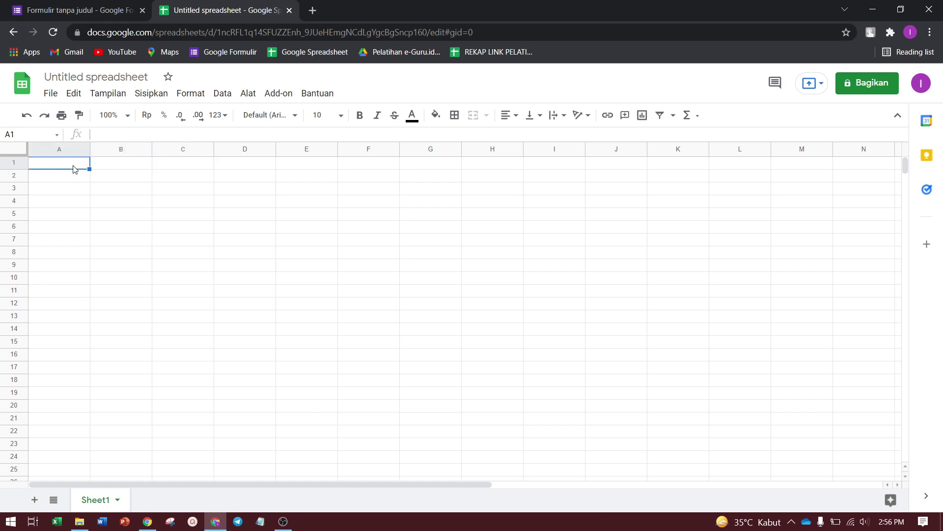
key("Right")
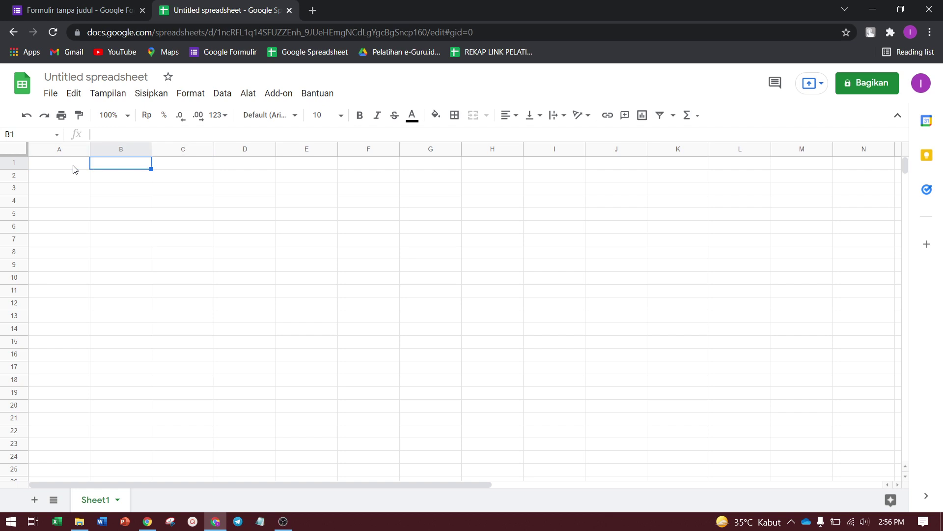
key("Right")
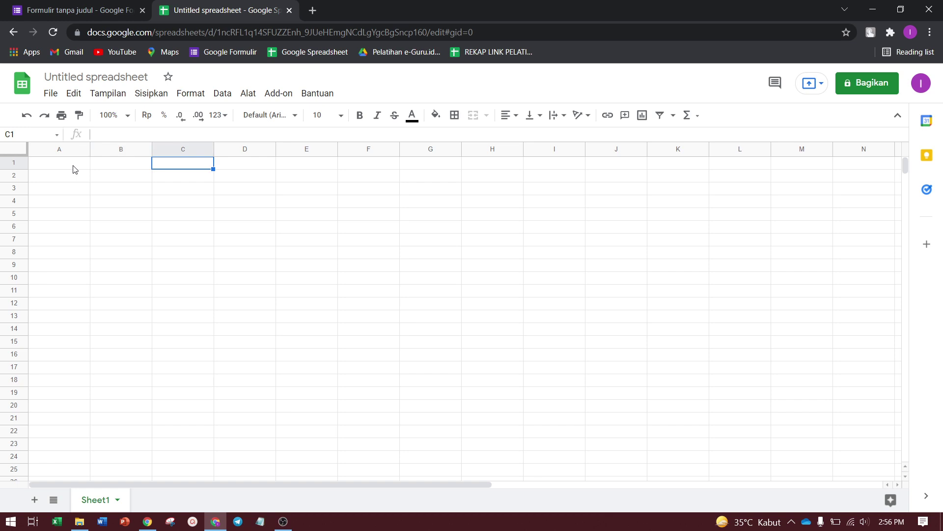
key("Right")
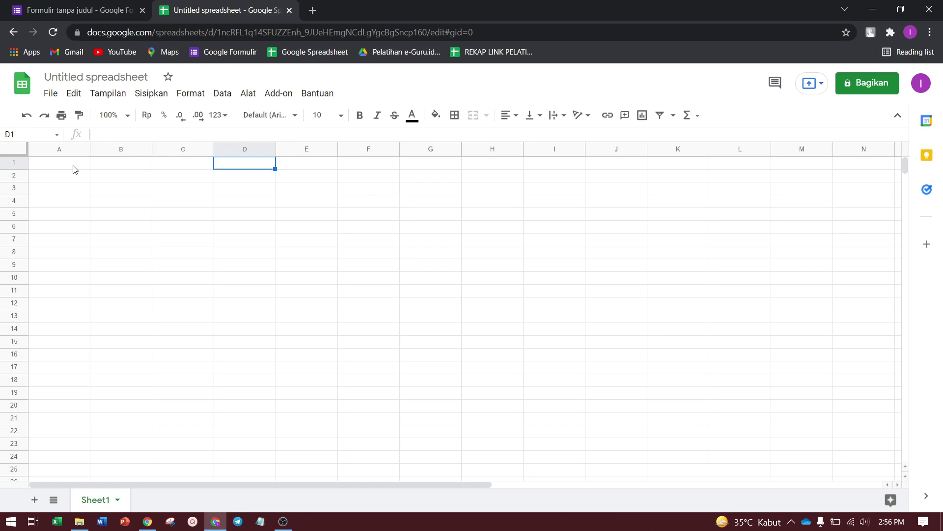
key("Right")
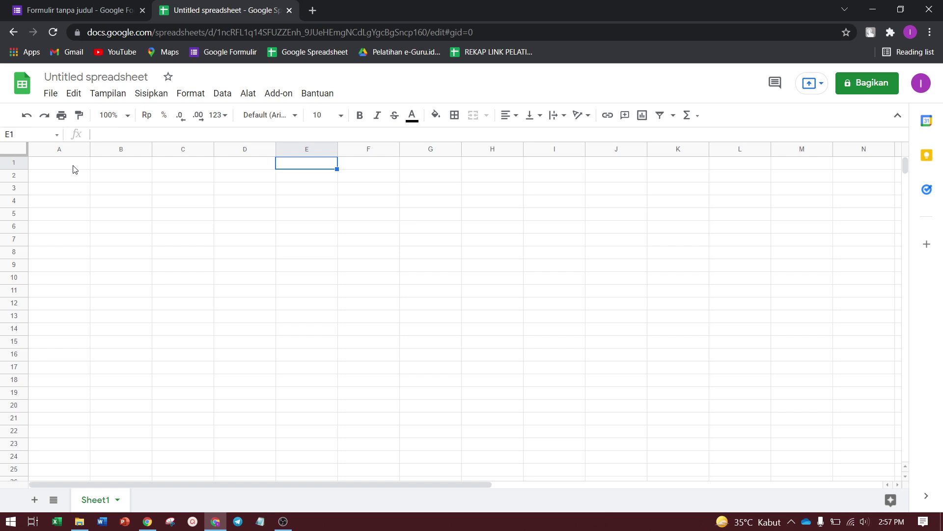
left_click(67, 4)
left_click(180, 7)
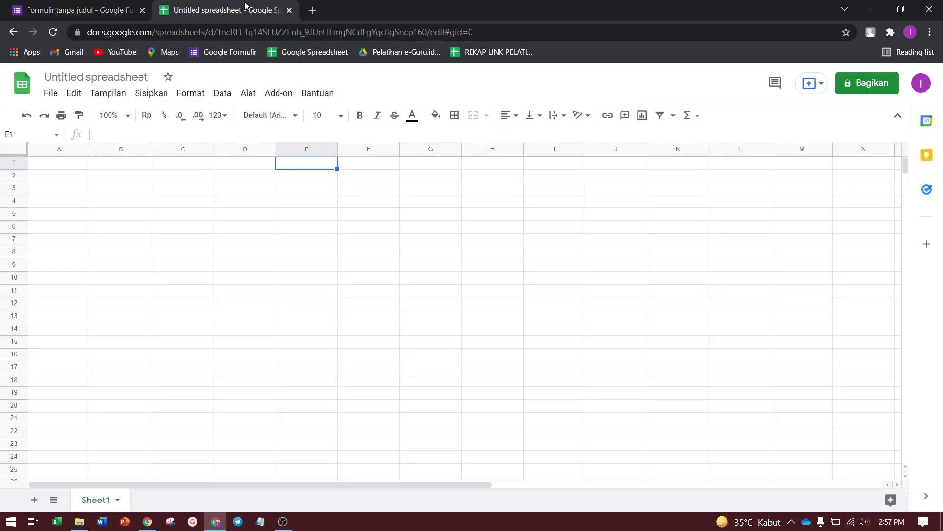
Open a new browser tab and close the form and spreadsheet tabs
left_click(313, 11)
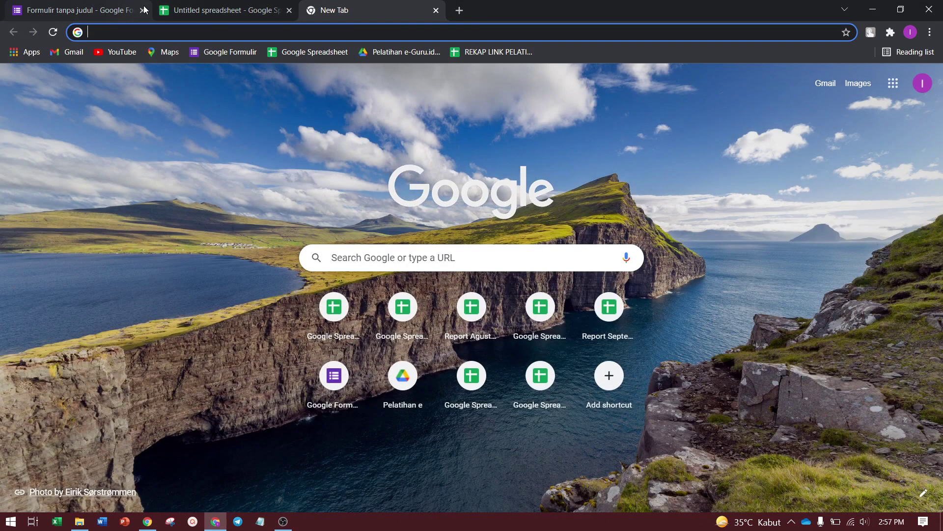
left_click(144, 10)
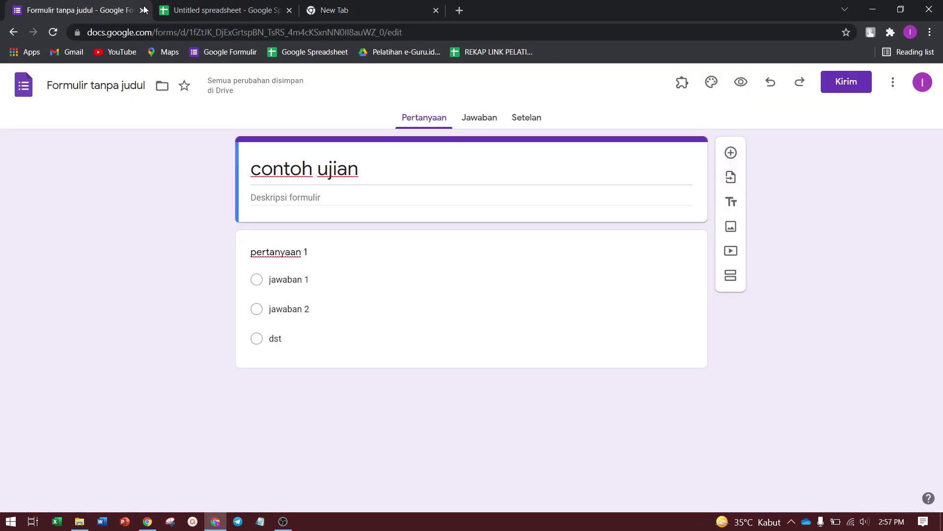
left_click(143, 11)
left_click(143, 10)
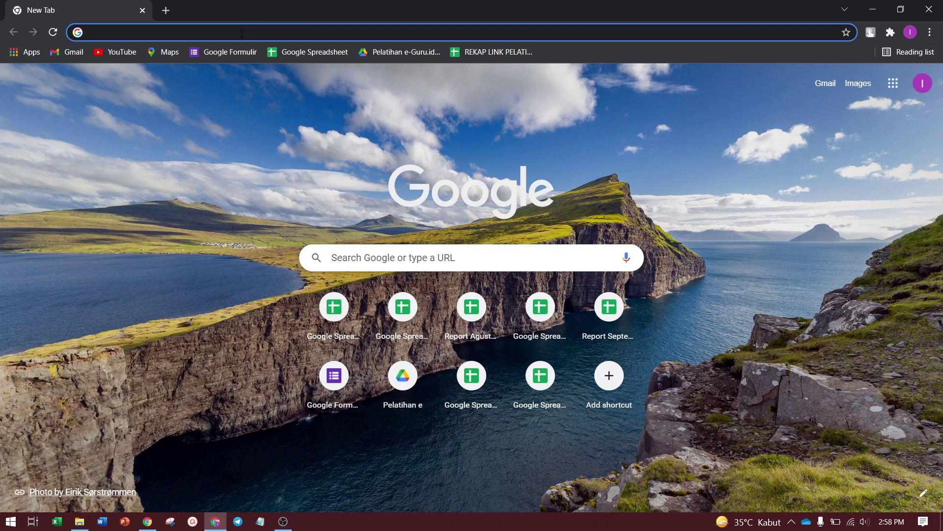
Search Google for "drive" and open Google Drive from the results
type("drive")
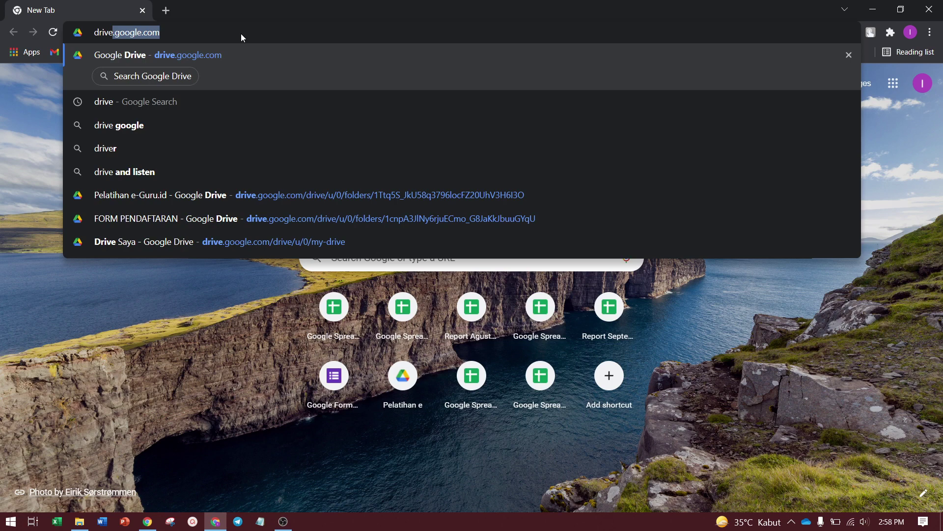
key("Delete")
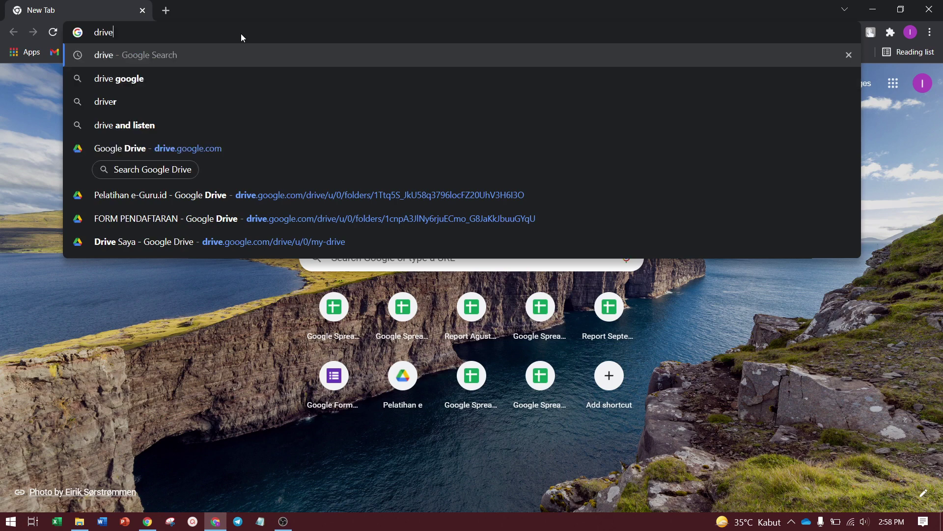
key("Return")
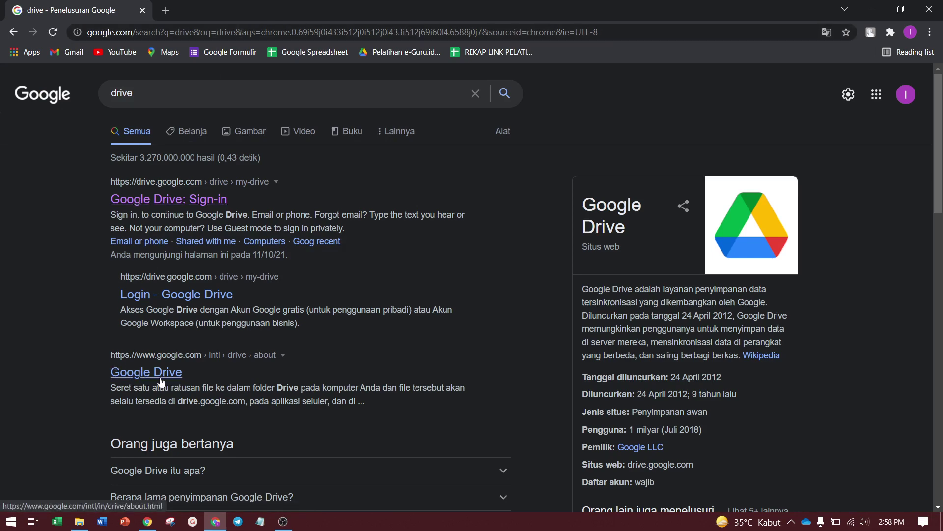
left_click(206, 208)
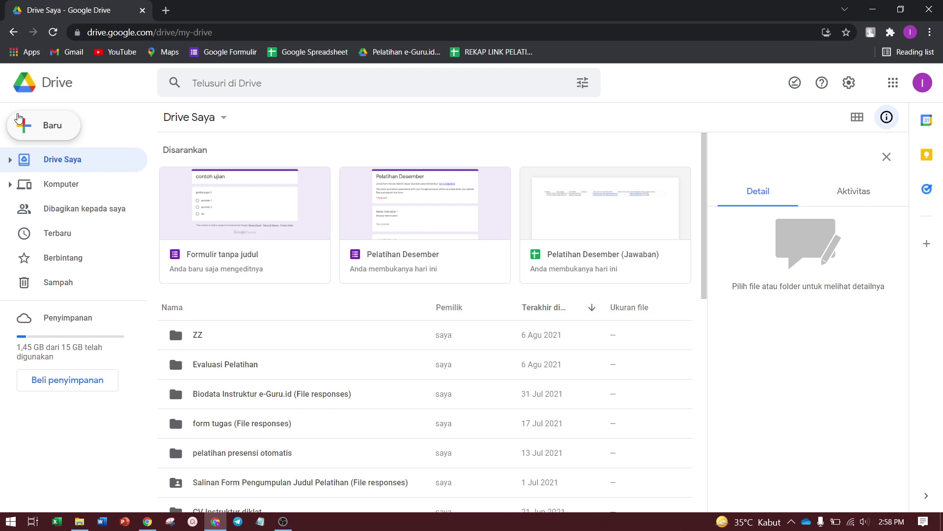
left_click(18, 119)
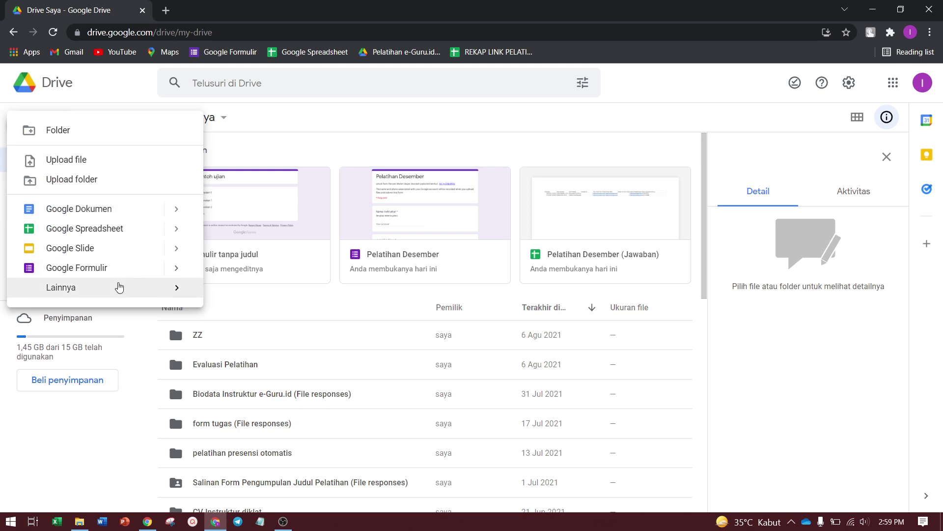
mouse_move(119, 287)
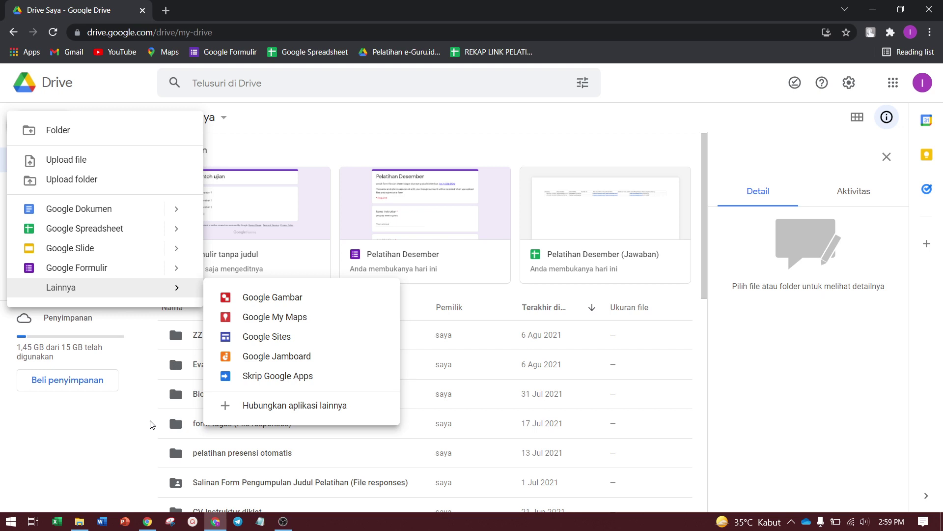
left_click(152, 425)
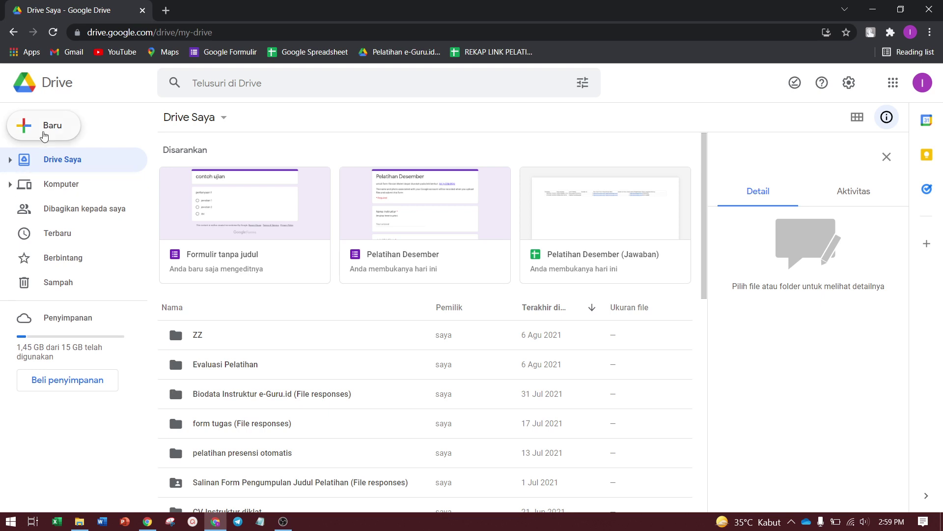
Create a folder named "pelatihan ujian otomatis" in My Drive and open it
left_click(45, 136)
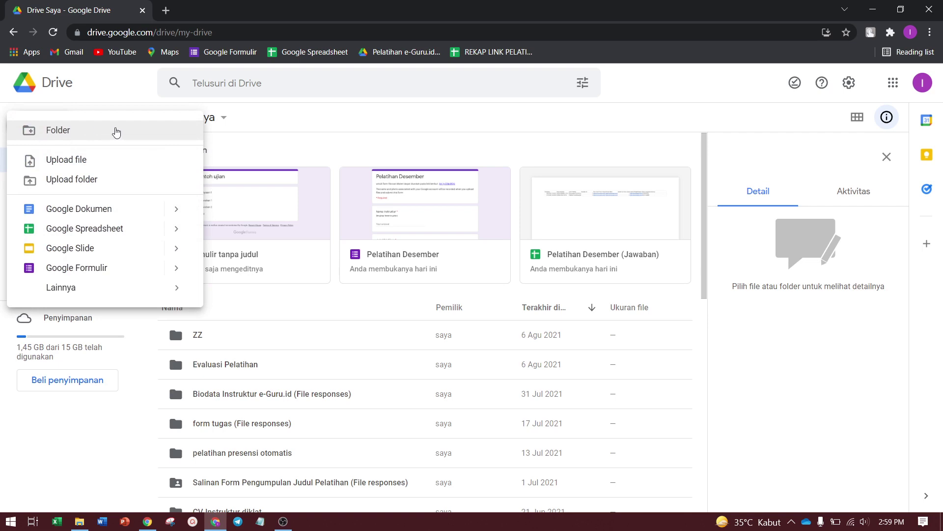
left_click(116, 131)
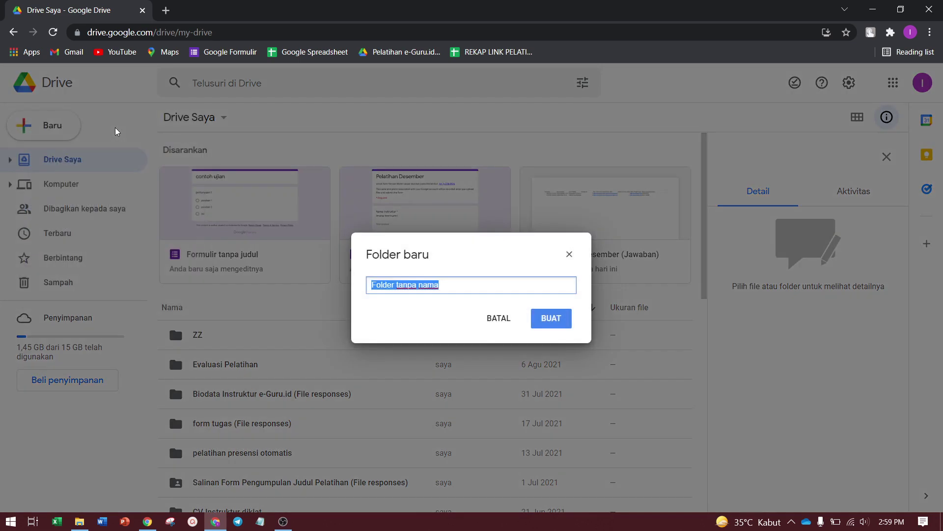
type("pelat")
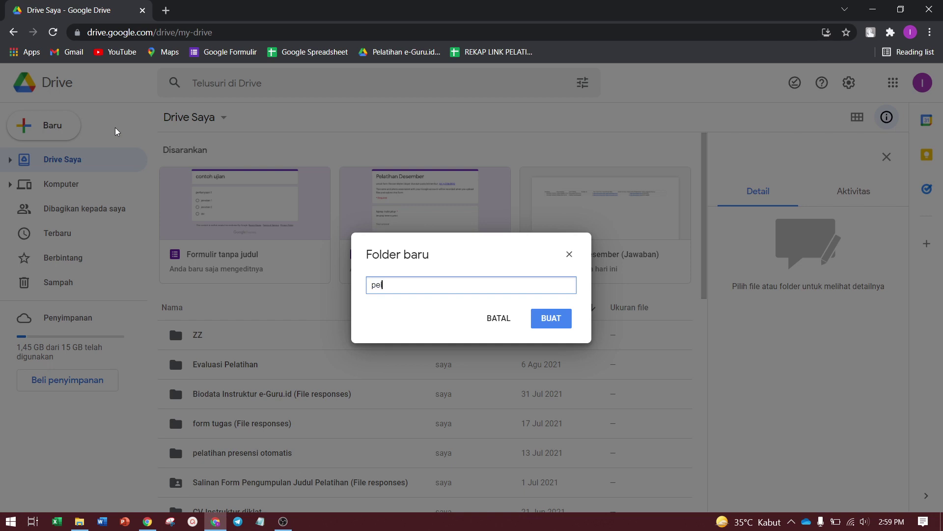
type("ihan ujian otomatu")
key("BackSpace")
type("is")
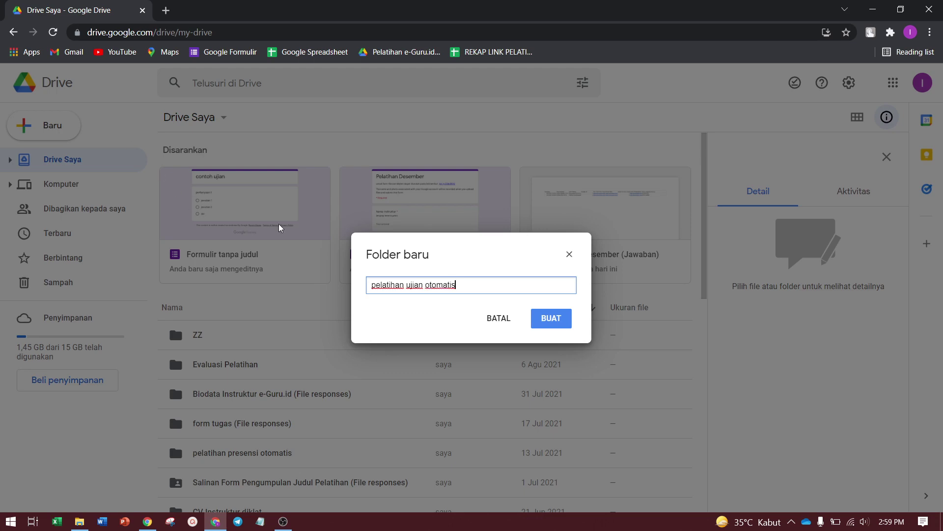
left_click(547, 321)
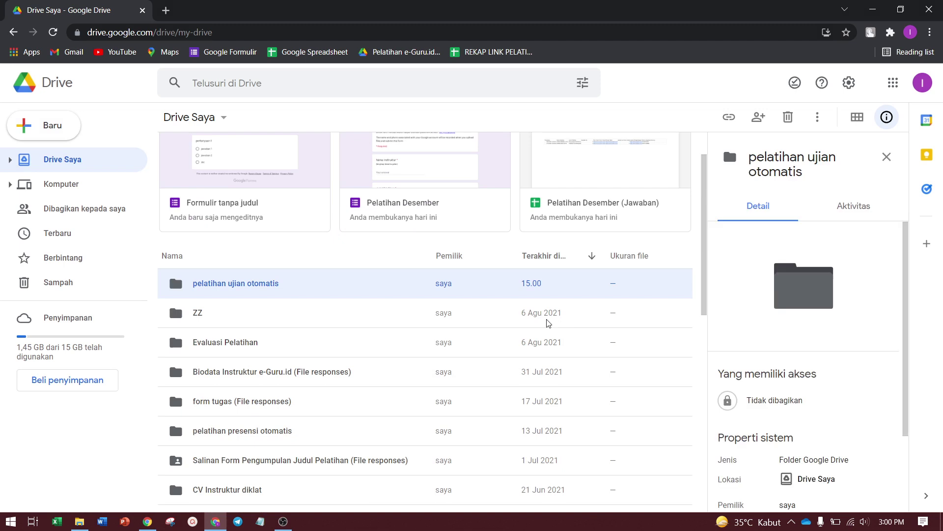
double_click(292, 284)
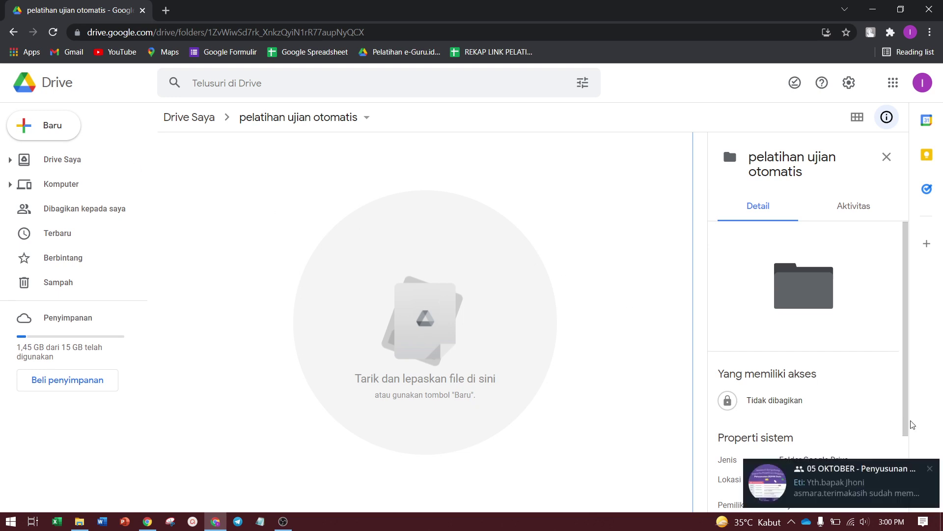
Dismiss the chat notification and quit Telegram running in the background
left_click(930, 471)
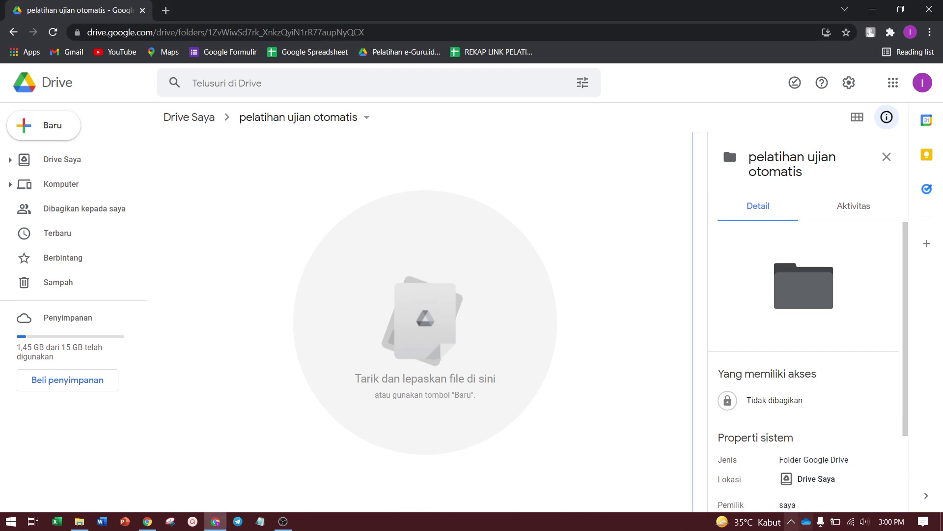
left_click(792, 523)
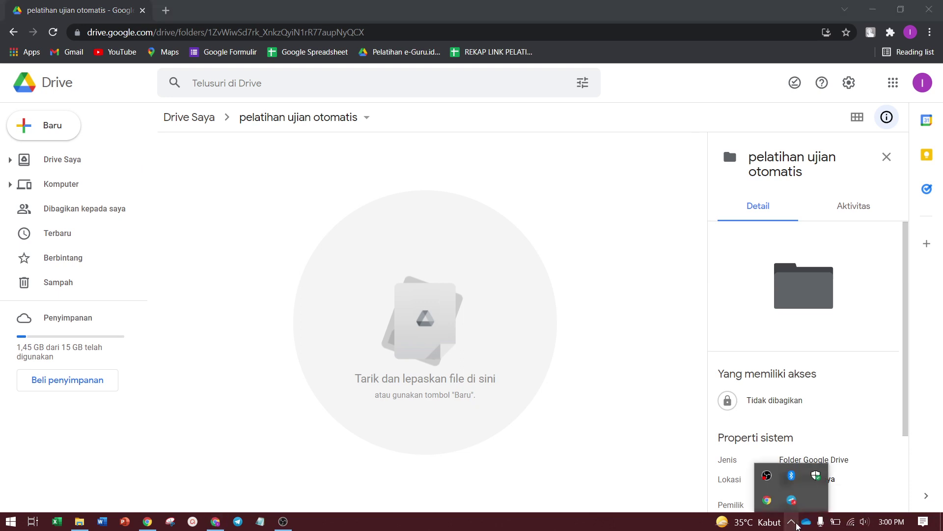
right_click(791, 499)
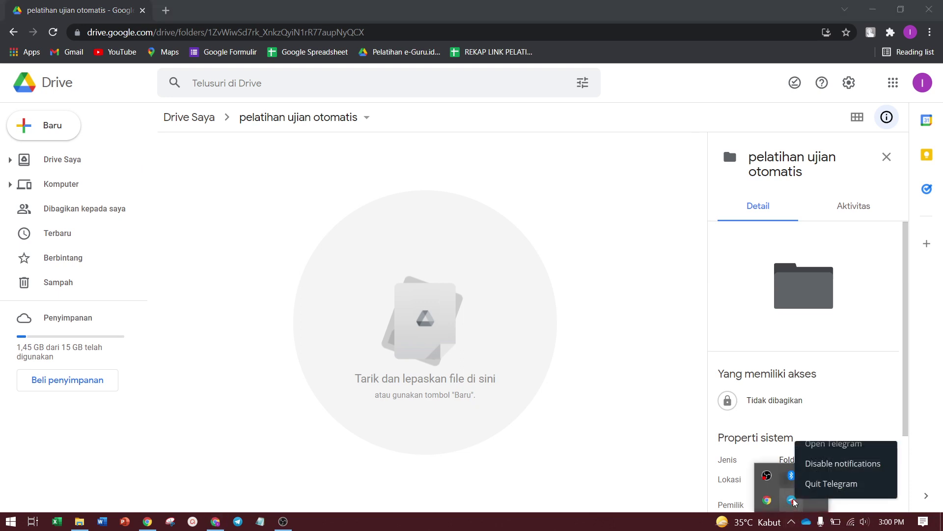
left_click(819, 487)
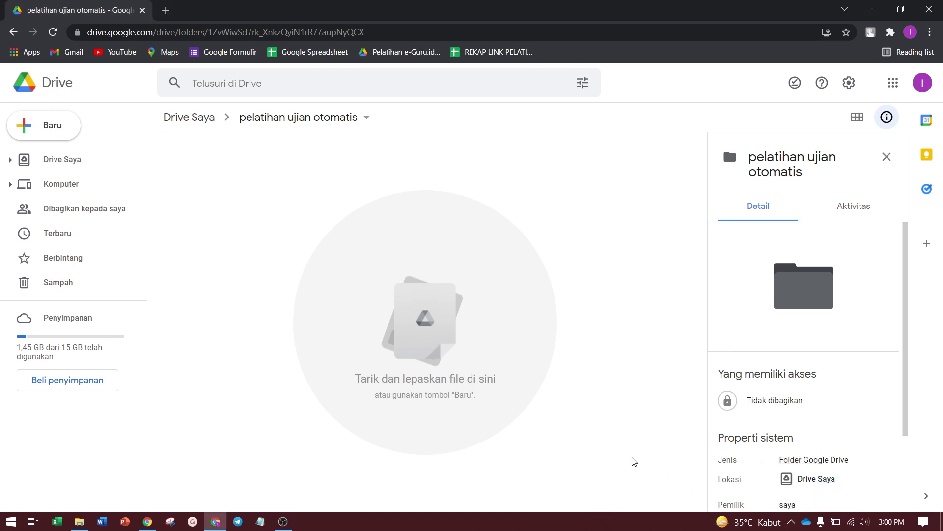
Create a new blank Google Form inside the "pelatihan ujian otomatis" folder
left_click(47, 129)
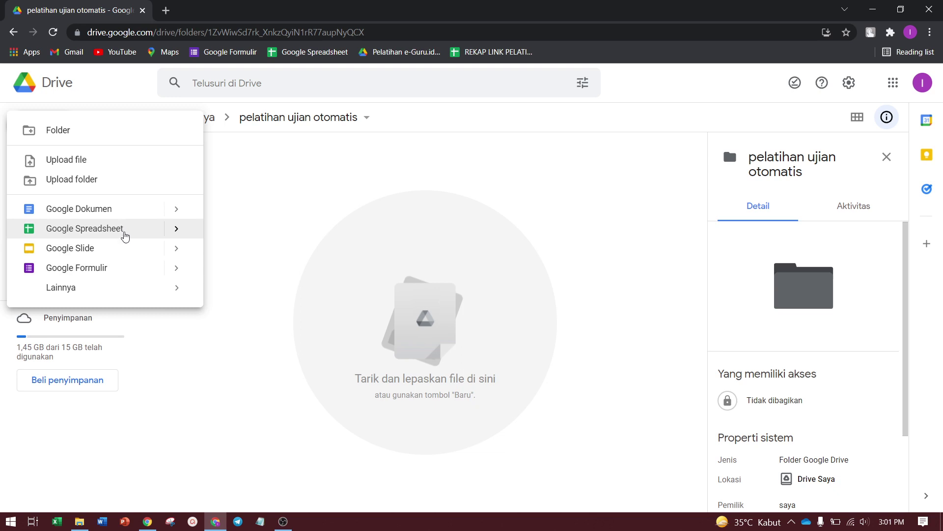
left_click(231, 226)
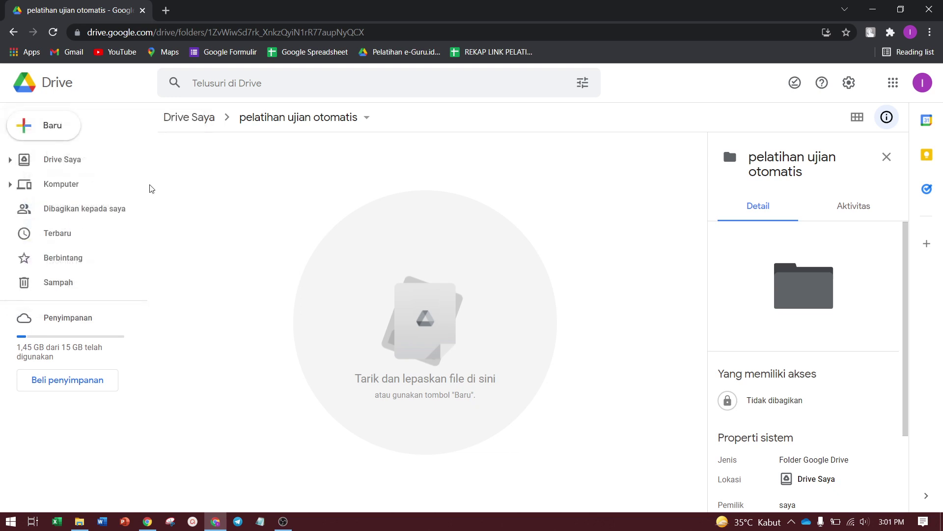
left_click(51, 129)
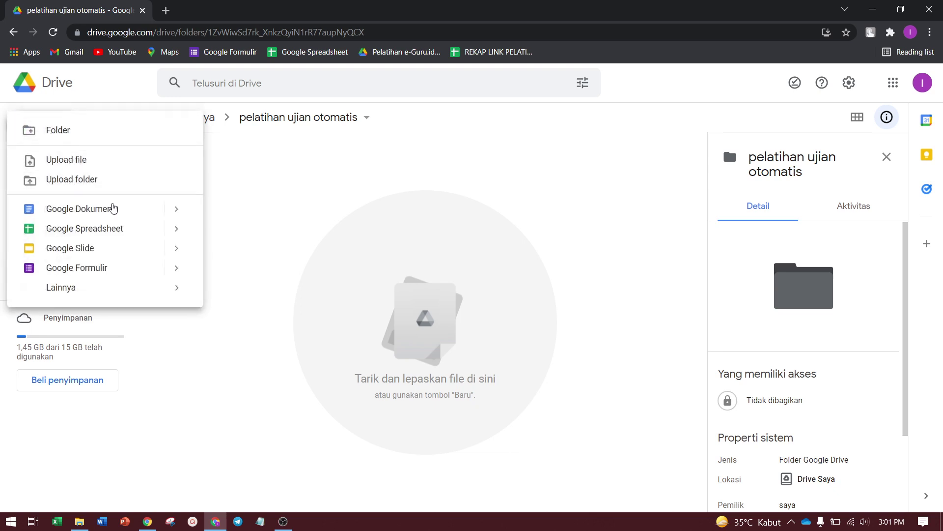
left_click(115, 274)
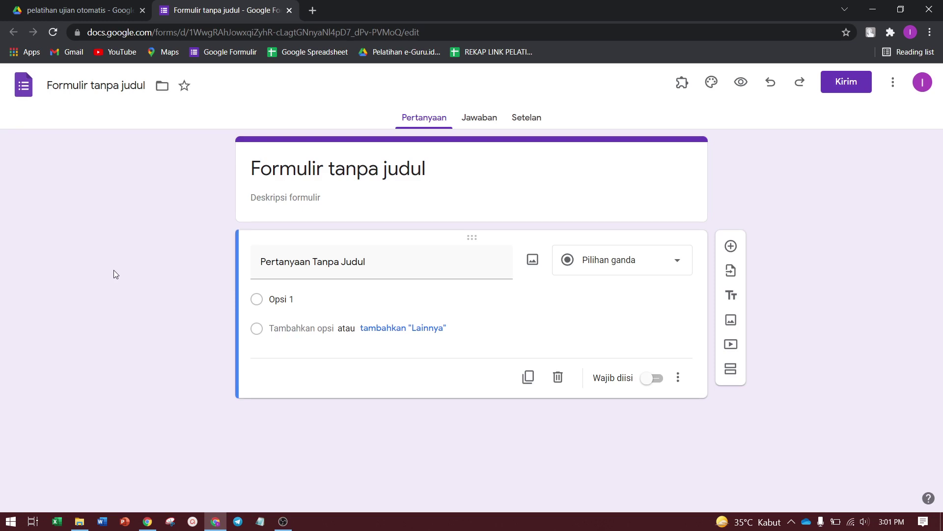
Create a new blank Google Sheets spreadsheet in the same Drive folder and return to the folder view
left_click(13, 5)
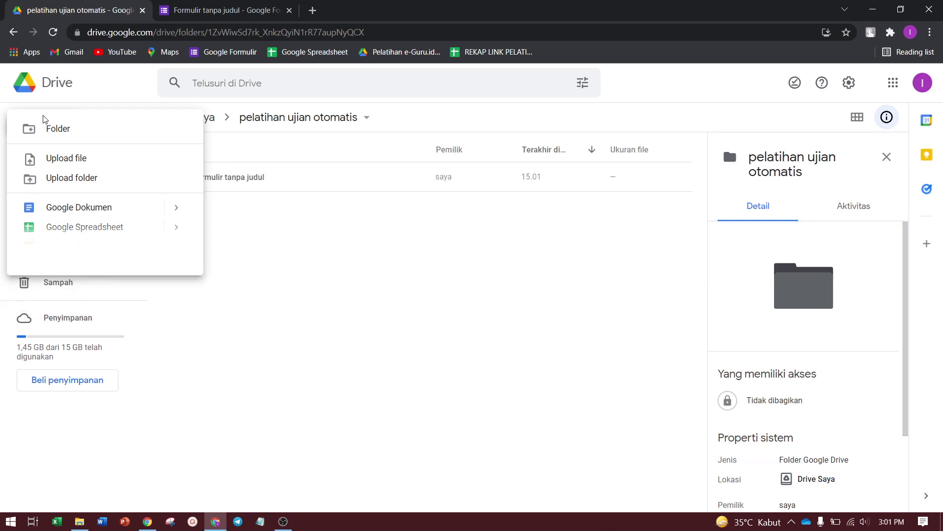
left_click(90, 236)
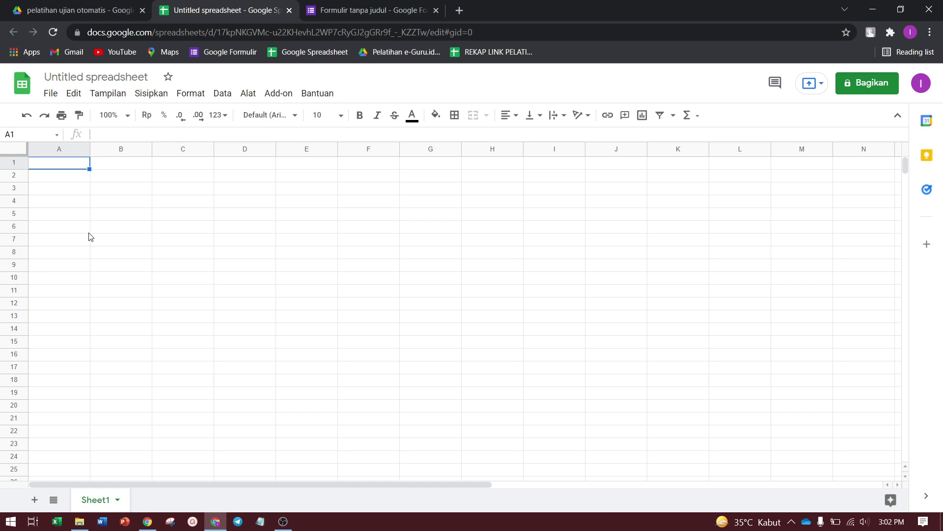
key("ctrl+shift+Tab")
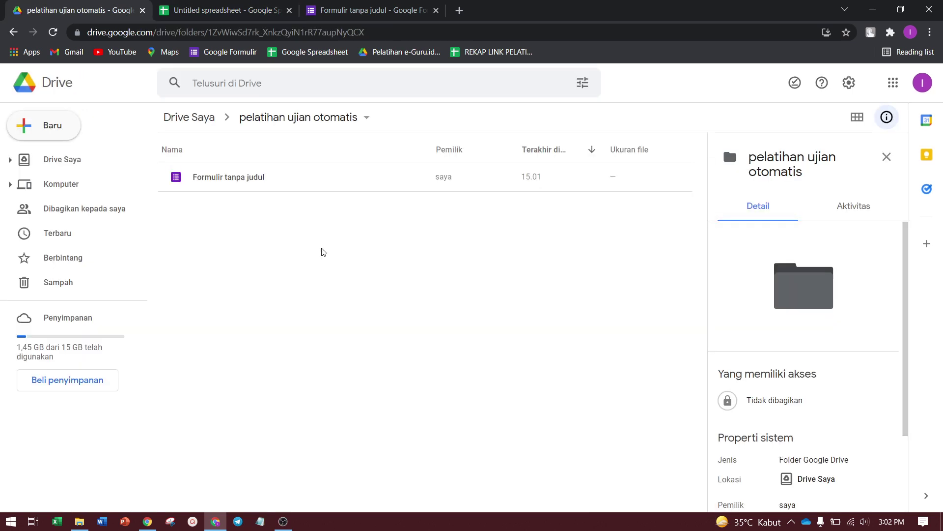